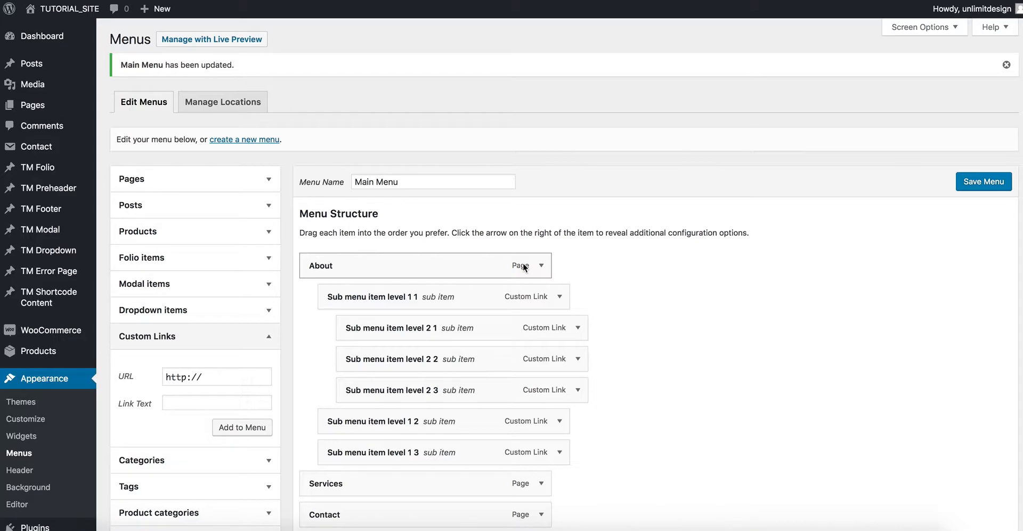
# Show the CSS Classes advanced property for menu items on the Menus screen
pyautogui.scroll(-3, 631, 266)
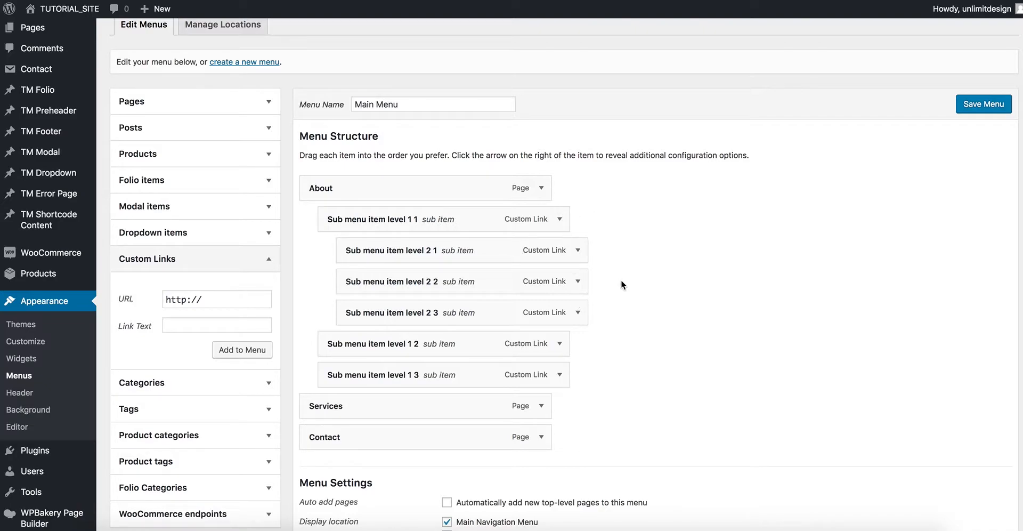
pyautogui.scroll(3, 812, 240)
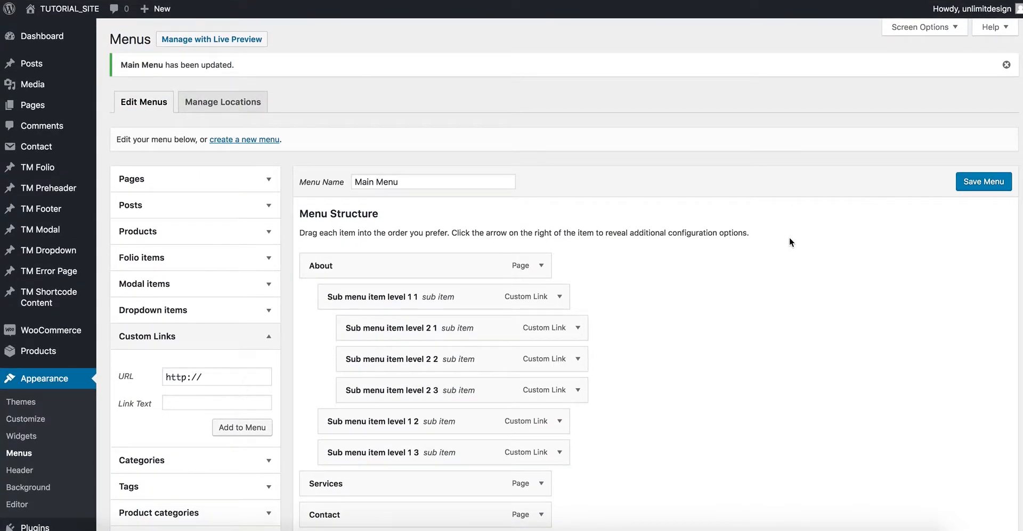
pyautogui.click(947, 27)
pyautogui.click(286, 112)
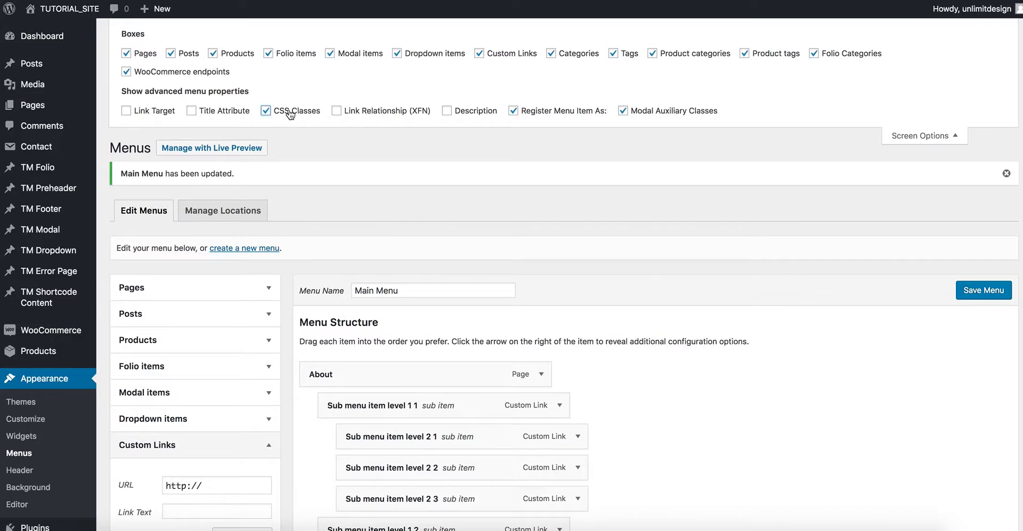
pyautogui.click(958, 140)
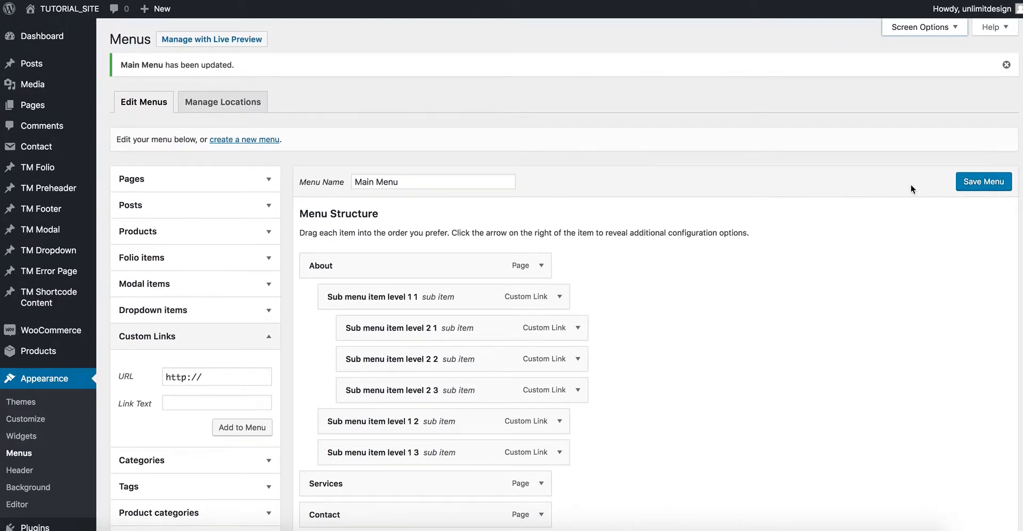
# Register the Services menu item as a Mega Menu Parent Link
pyautogui.scroll(-4, 911, 184)
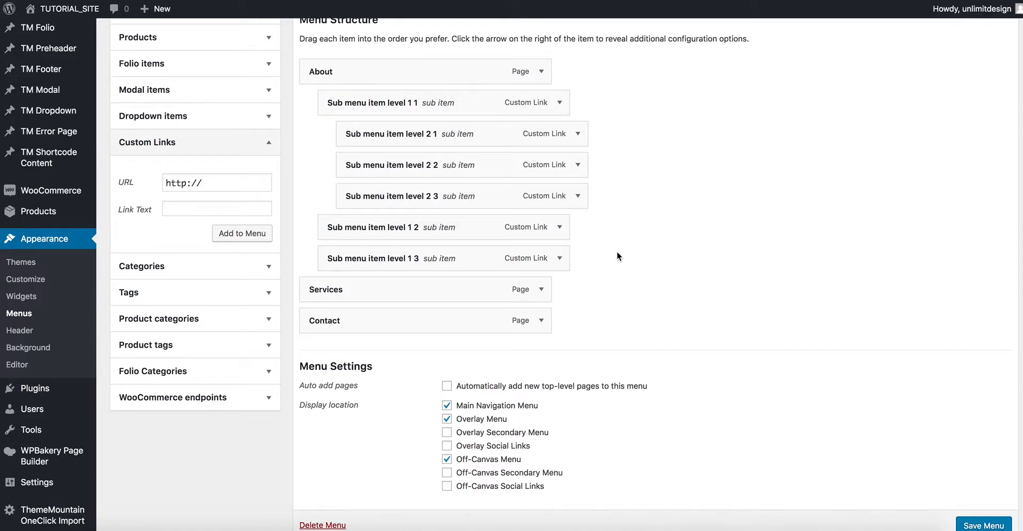
pyautogui.click(541, 292)
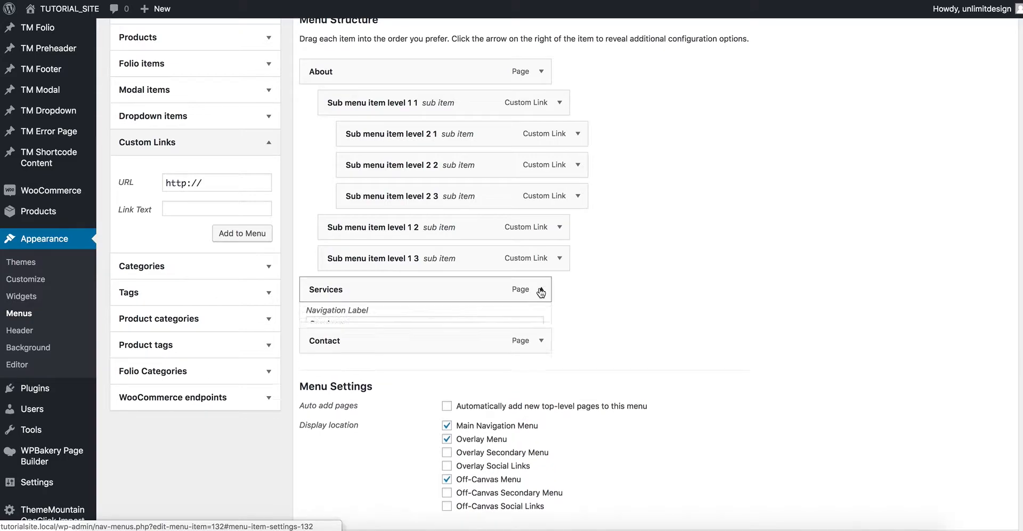
pyautogui.scroll(-2, 632, 272)
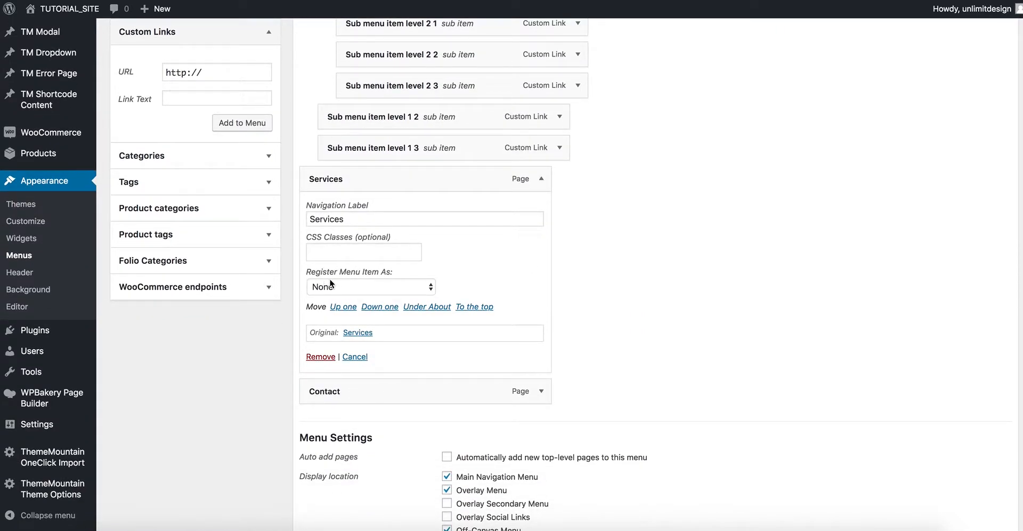
pyautogui.click(346, 286)
pyautogui.click(350, 300)
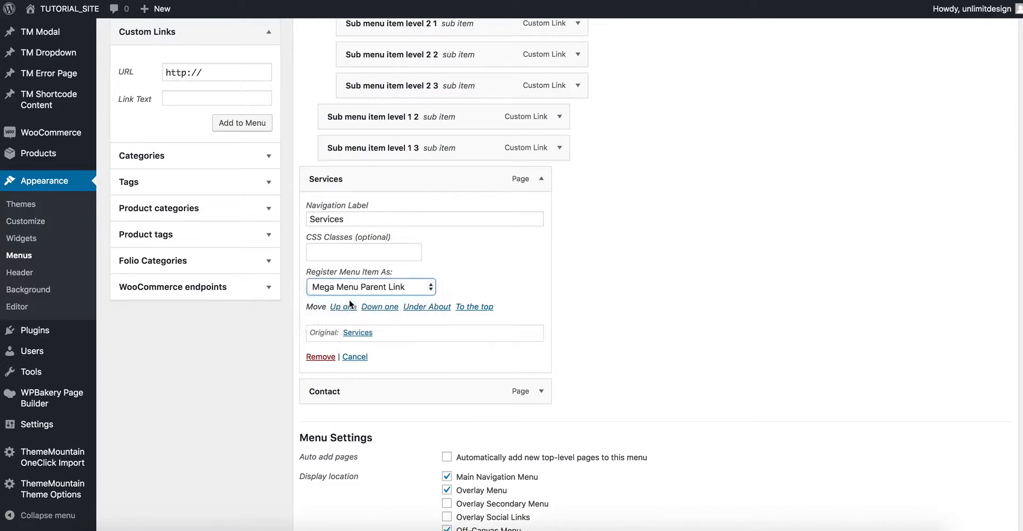
pyautogui.click(540, 180)
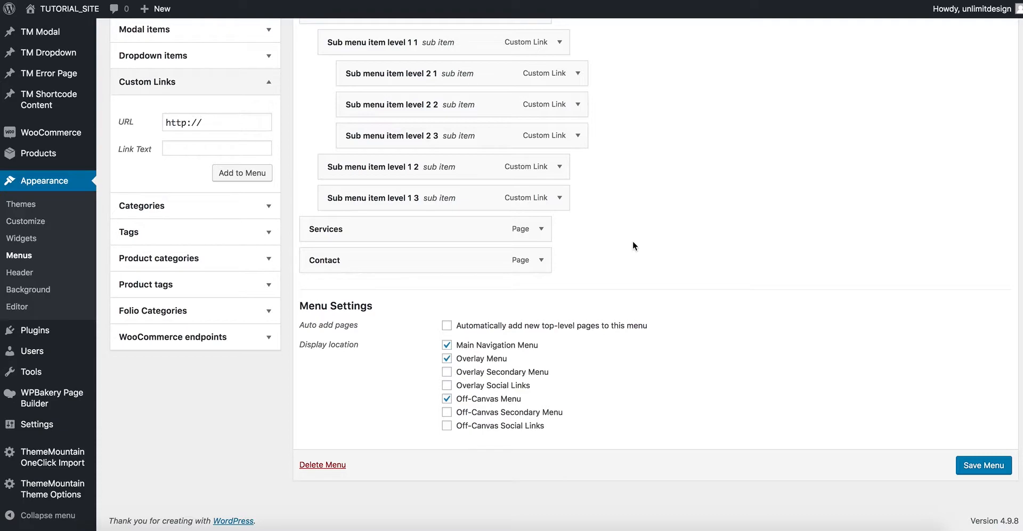
# Add a custom link named "Column 1" with the URL # to the Main Menu
pyautogui.scroll(2, 633, 241)
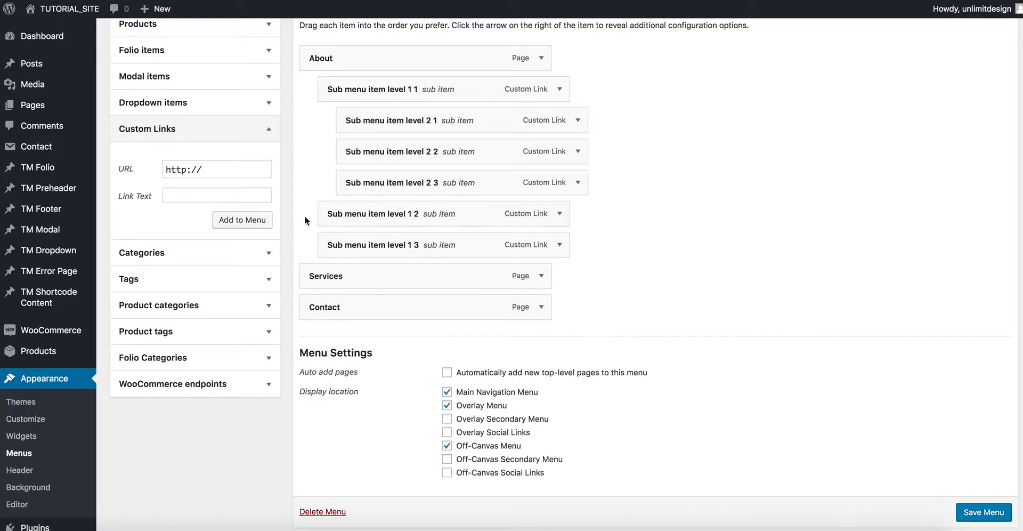
pyautogui.moveTo(229, 168); pyautogui.dragTo(153, 165)
pyautogui.write('#')
pyautogui.press('Tab')
pyautogui.write('Colum')
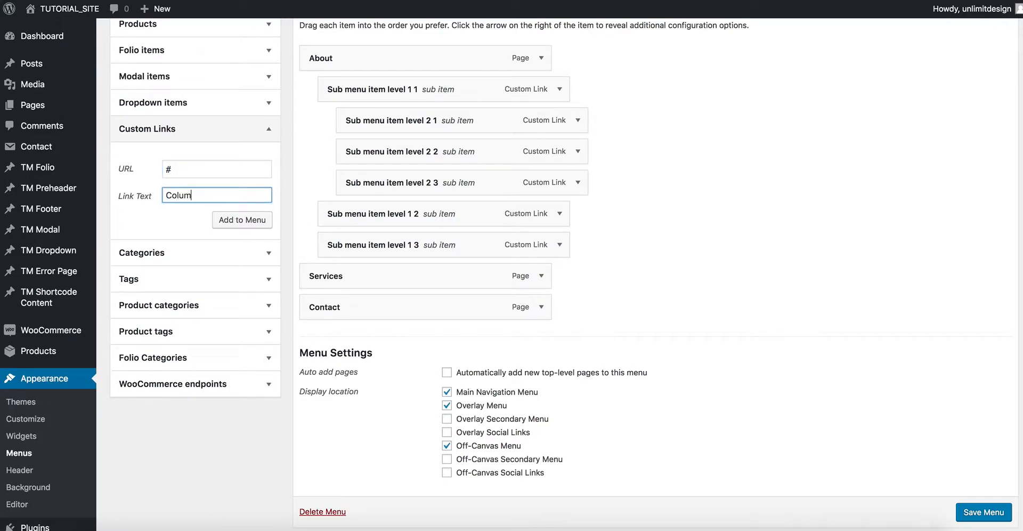
pyautogui.click(252, 227)
# Add a custom link named "Column 2" with the URL # to the Main Menu
pyautogui.click(166, 168)
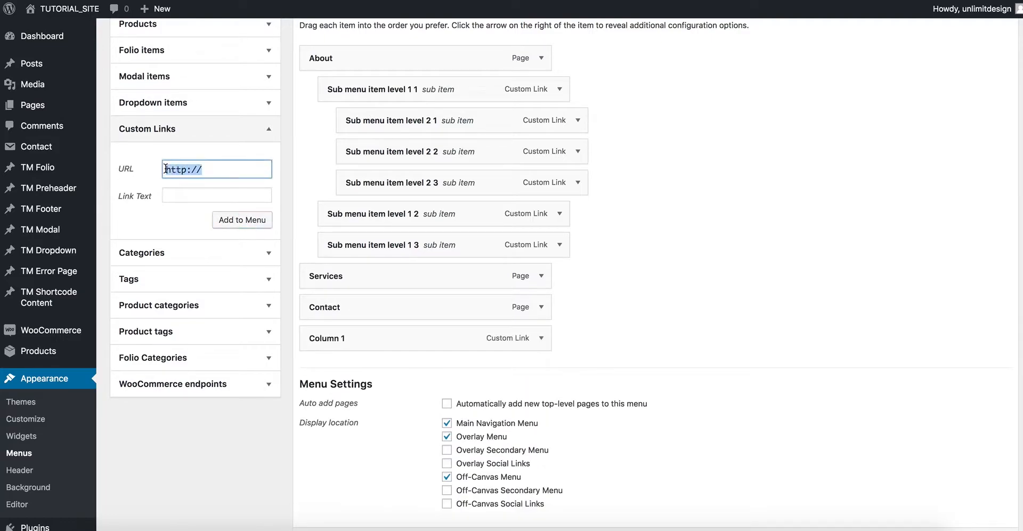
pyautogui.write('#')
pyautogui.press('Tab')
pyautogui.write('Colu')
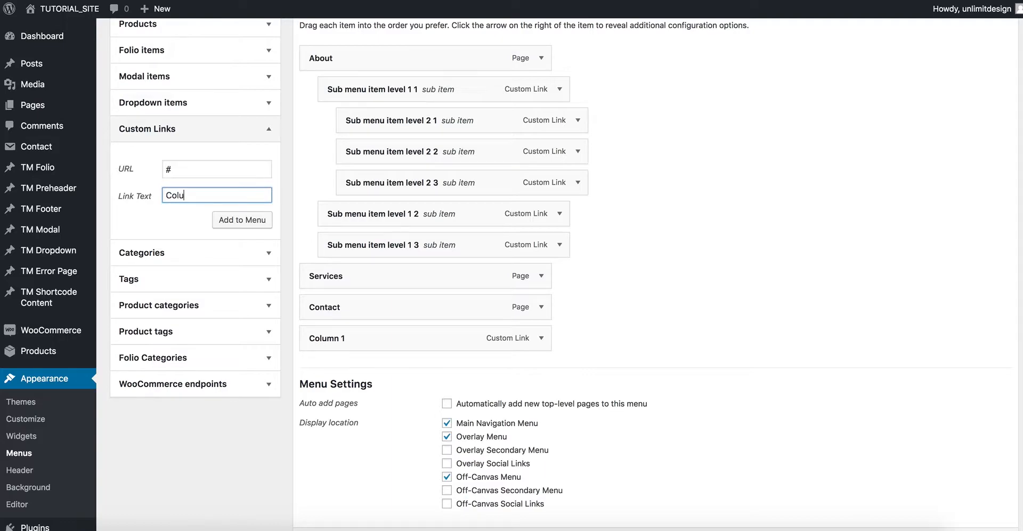
pyautogui.write('mn 2')
pyautogui.click(229, 221)
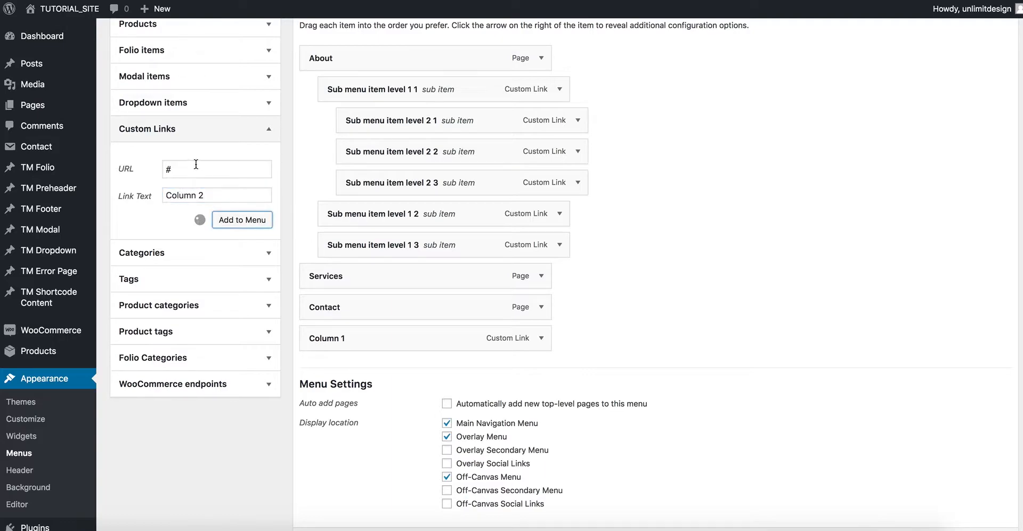
# Add a custom link named "Column 3" with the URL # to the Main Menu
pyautogui.click(216, 168)
pyautogui.write('#')
pyautogui.press('Tab')
pyautogui.write('Column 3')
pyautogui.click(260, 220)
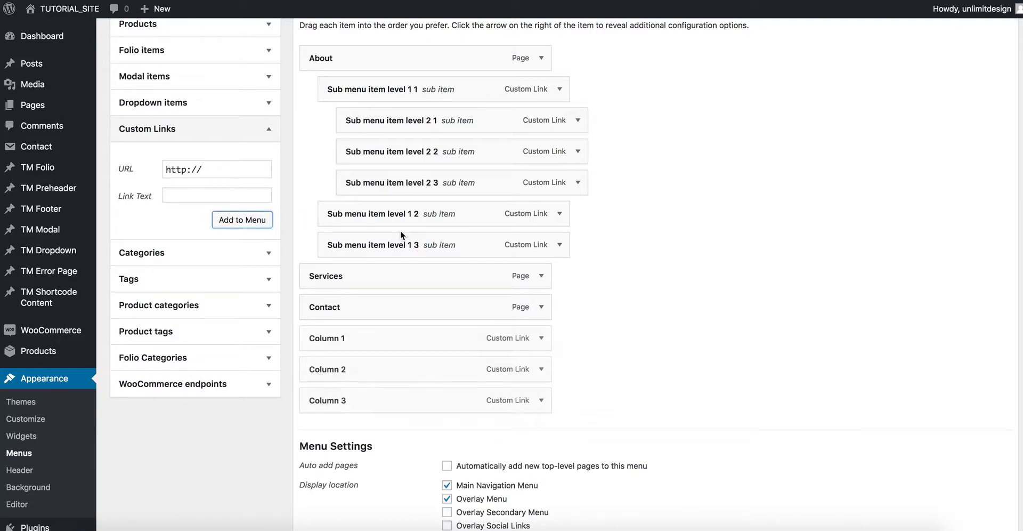
# Nest Column 1, Column 2 and Column 3 in that order as sub items directly under Services
pyautogui.moveTo(340, 342); pyautogui.dragTo(389, 305)
pyautogui.moveTo(352, 372); pyautogui.dragTo(373, 339)
pyautogui.moveTo(358, 400); pyautogui.dragTo(381, 369)
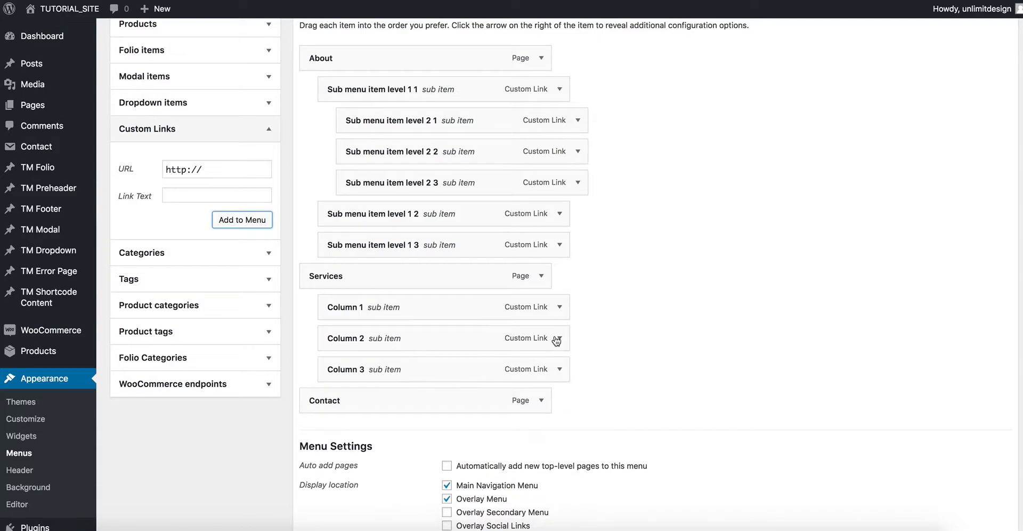
# Set the CSS classes of Column 1 to "column width-4" and copy that value
pyautogui.click(570, 310)
pyautogui.scroll(-3, 628, 258)
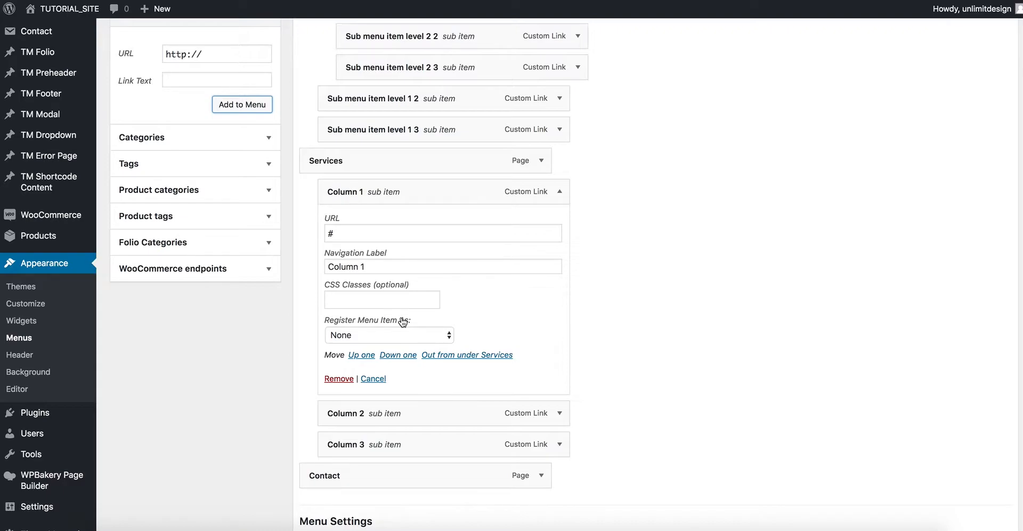
pyautogui.click(381, 294)
pyautogui.write('co')
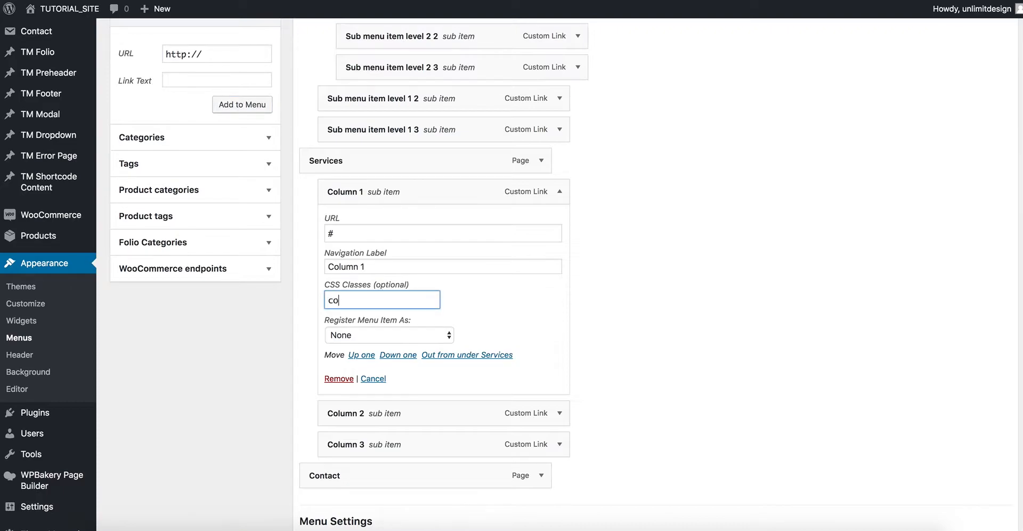
pyautogui.write('lumn width-4')
pyautogui.moveTo(426, 300); pyautogui.dragTo(257, 298)
pyautogui.hotkey('ctrl', 'c')
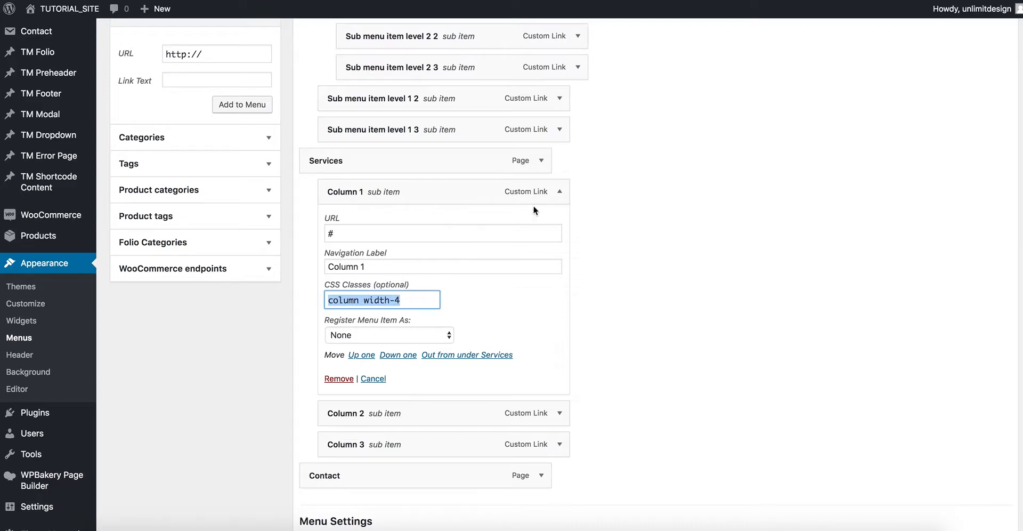
pyautogui.click(559, 192)
# Set the CSS classes of both Column 2 and Column 3 to "column width-4"
pyautogui.click(559, 222)
pyautogui.click(381, 330)
pyautogui.hotkey('ctrl', 'v')
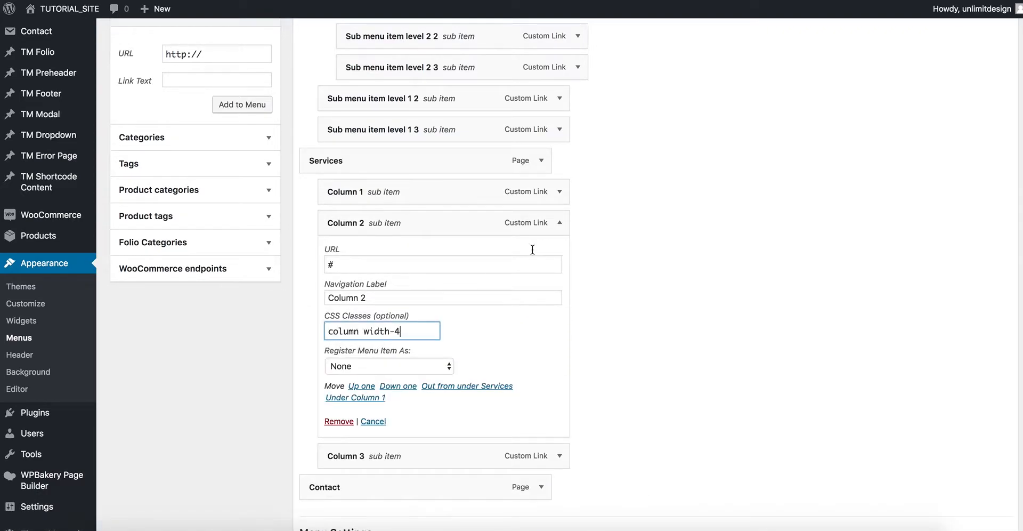
pyautogui.click(564, 228)
pyautogui.click(560, 255)
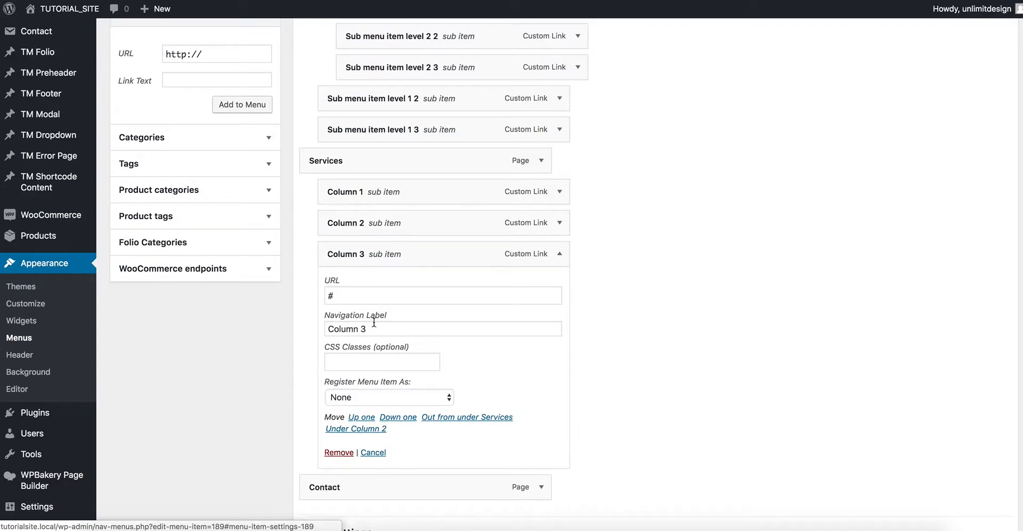
pyautogui.click(377, 365)
pyautogui.hotkey('ctrl', 'v')
pyautogui.click(559, 253)
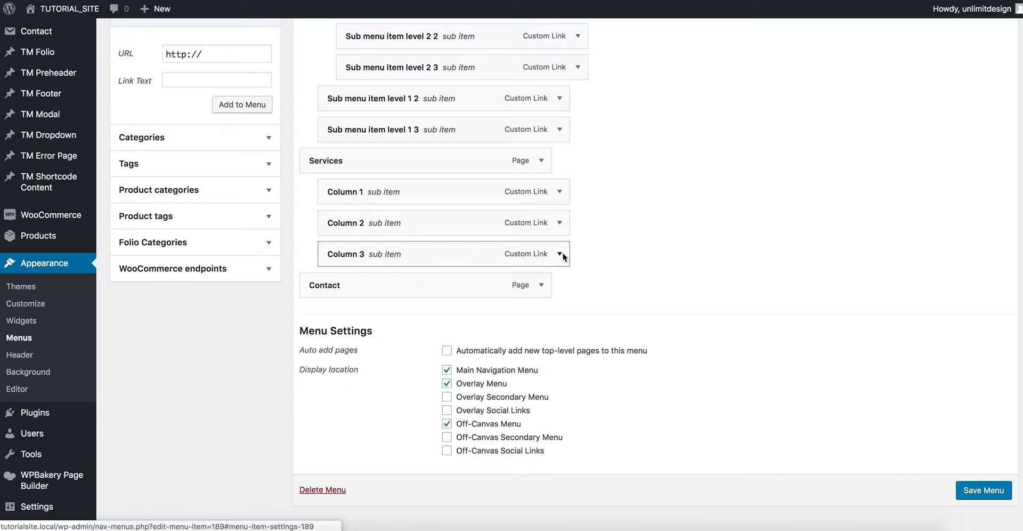
# Add two custom links named "Item 1" and "Item 2" with the URL # to the Main Menu
pyautogui.scroll(2, 538, 266)
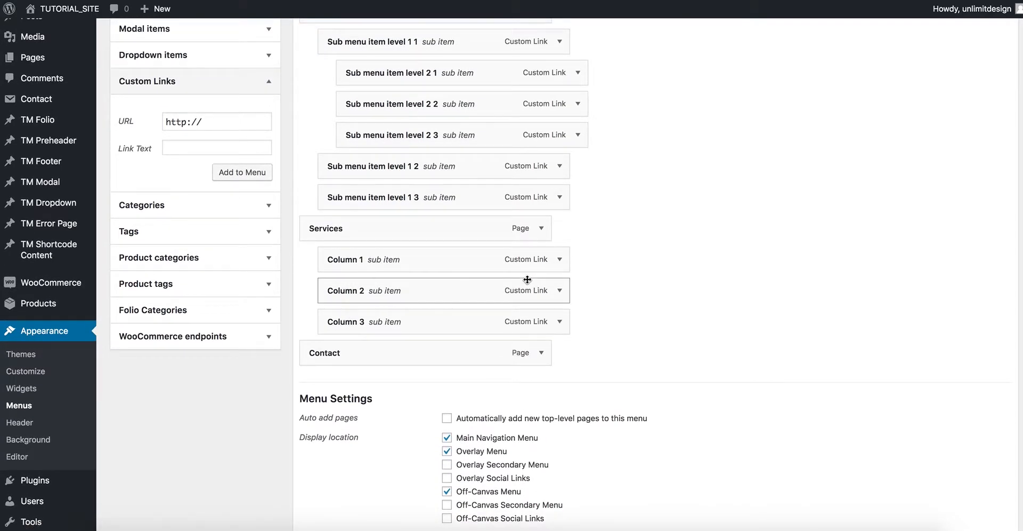
pyautogui.moveTo(213, 123); pyautogui.dragTo(161, 129)
pyautogui.click(228, 124)
pyautogui.write('#')
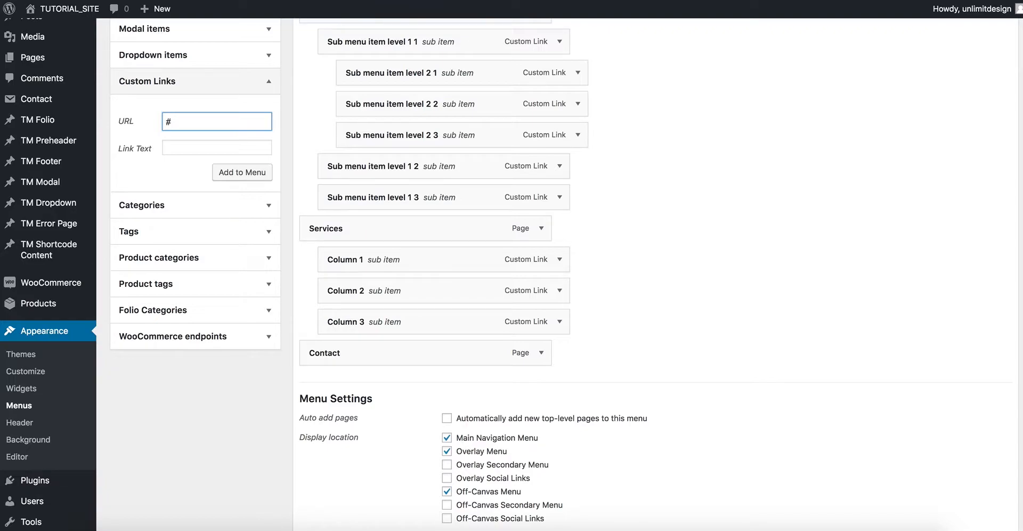
pyautogui.press('Tab')
pyautogui.write('Item 1')
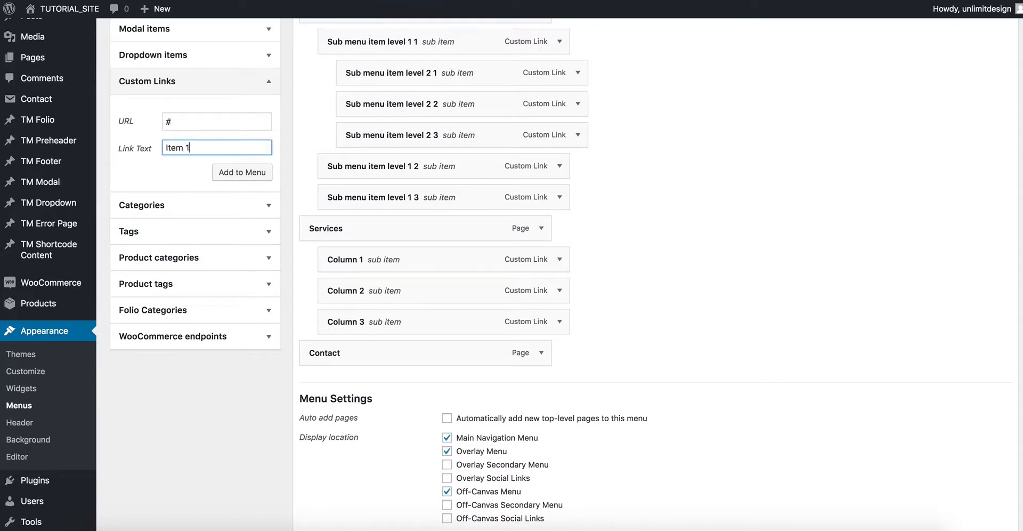
pyautogui.click(238, 172)
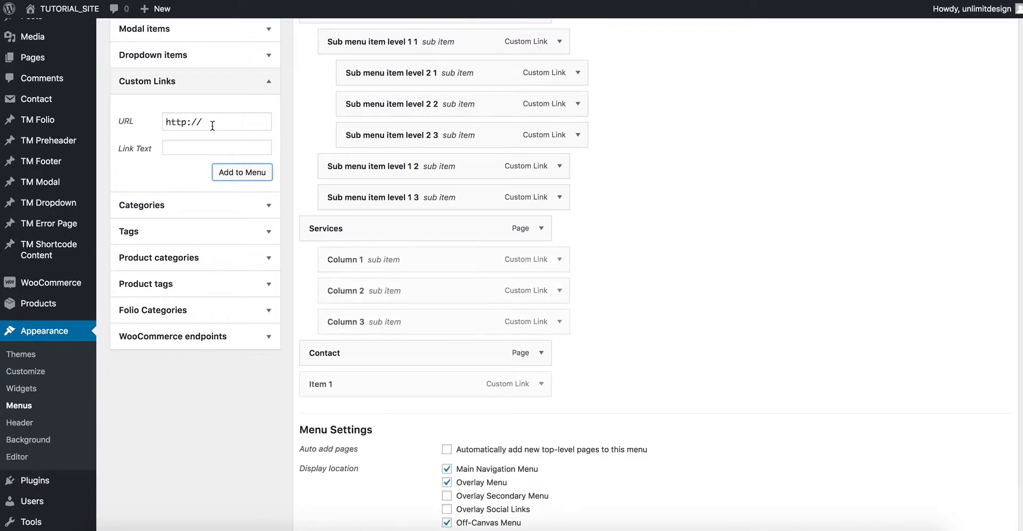
pyautogui.write('#')
pyautogui.press('Tab')
pyautogui.write('Item 2')
pyautogui.click(224, 172)
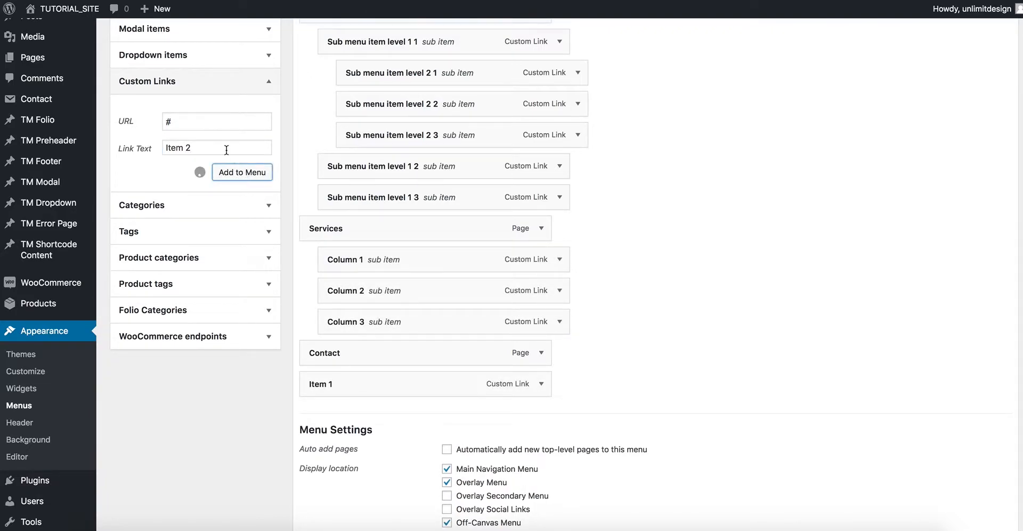
# Add two custom links named "Item 3" and "Item 4" with the URL # to the Main Menu
pyautogui.write('#')
pyautogui.press('Tab')
pyautogui.write('Item 3')
pyautogui.click(244, 176)
pyautogui.write('#')
pyautogui.press('Tab')
pyautogui.write('Item 4')
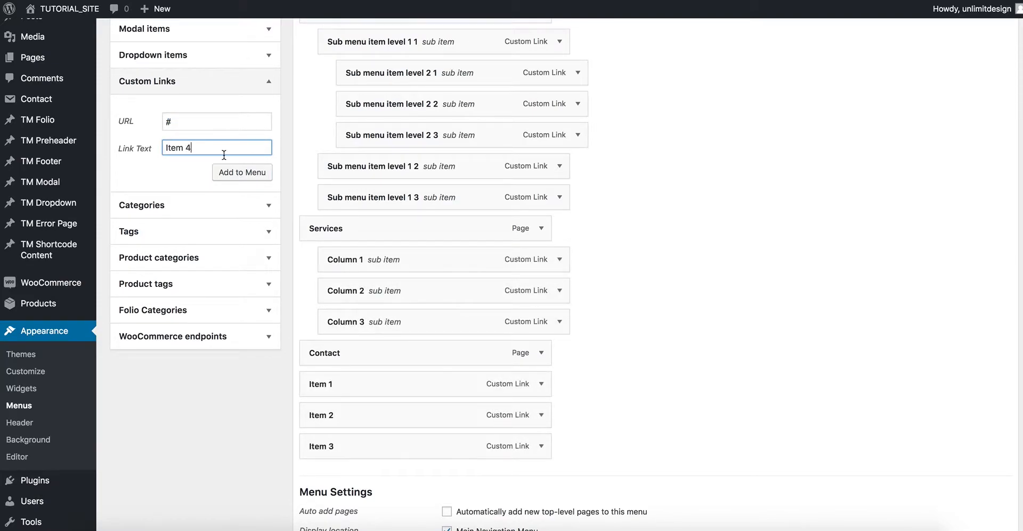
pyautogui.click(245, 171)
# Add two custom links named "Item 5" and "Item 6" with the URL # to the Main Menu
pyautogui.write('#')
pyautogui.press('Tab')
pyautogui.write('Item 5')
pyautogui.click(221, 172)
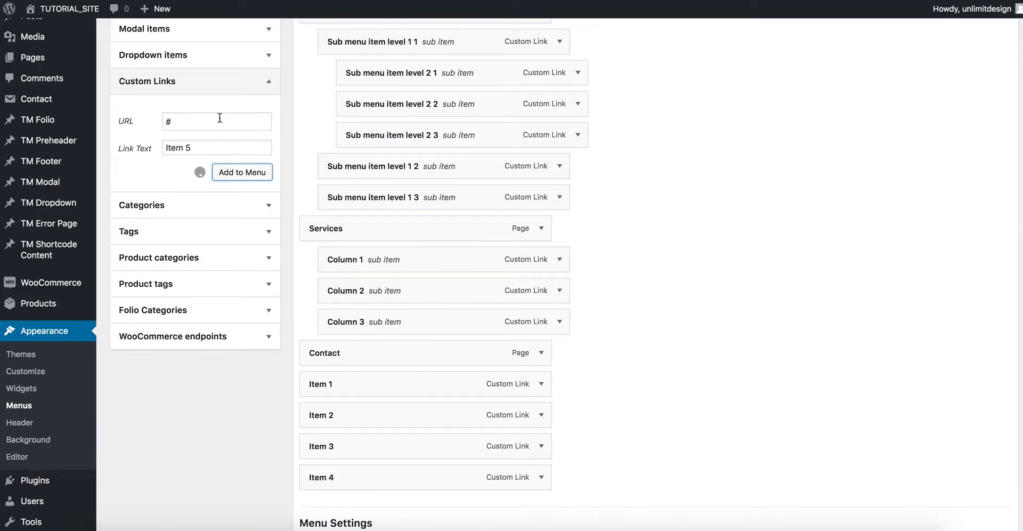
pyautogui.write('#')
pyautogui.press('Tab')
pyautogui.write('Item 6')
pyautogui.click(250, 181)
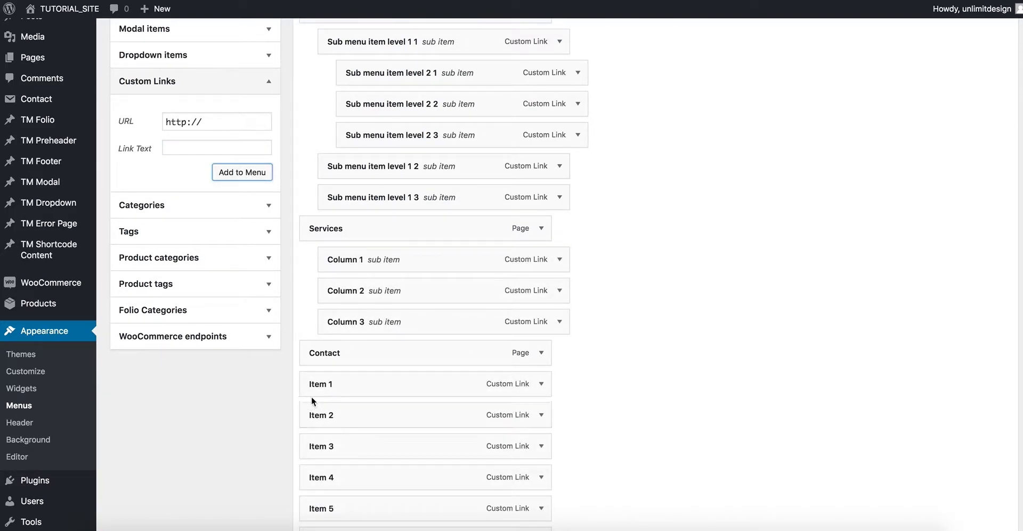
# Nest Items 1 and 2 under Column 1, Items 3 and 4 under Column 2, and Items 5 and 6 under Column 3
pyautogui.moveTo(351, 386); pyautogui.dragTo(379, 290)
pyautogui.moveTo(364, 414); pyautogui.dragTo(407, 317)
pyautogui.scroll(-3, 407, 319)
pyautogui.moveTo(397, 369); pyautogui.dragTo(420, 305)
pyautogui.moveTo(374, 399); pyautogui.dragTo(414, 335)
pyautogui.moveTo(373, 434); pyautogui.dragTo(418, 394)
pyautogui.moveTo(369, 461); pyautogui.dragTo(414, 433)
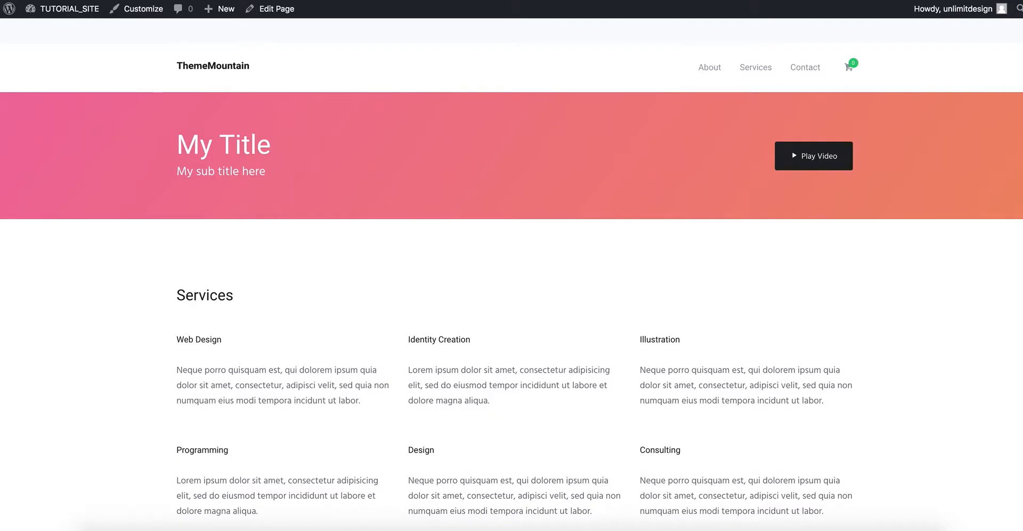
pyautogui.moveTo(761, 54)
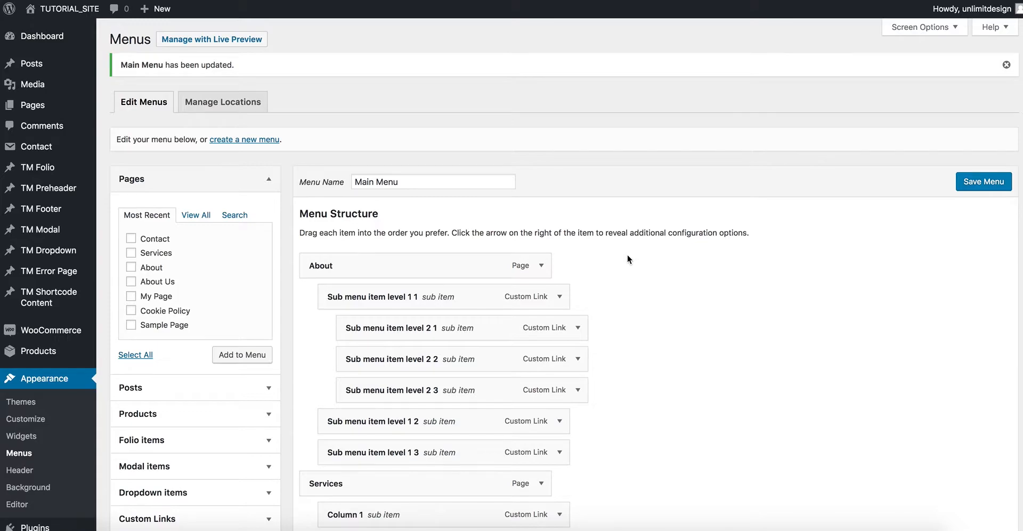
# Add a custom link named "Column 4" with the URL # to the Main Menu
pyautogui.scroll(-5, 627, 259)
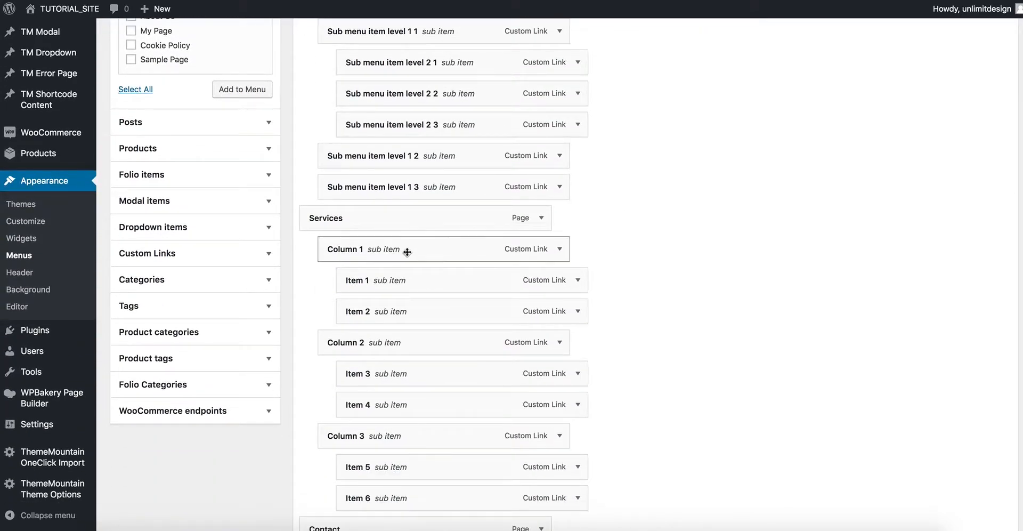
pyautogui.click(259, 250)
pyautogui.moveTo(203, 111); pyautogui.dragTo(154, 112)
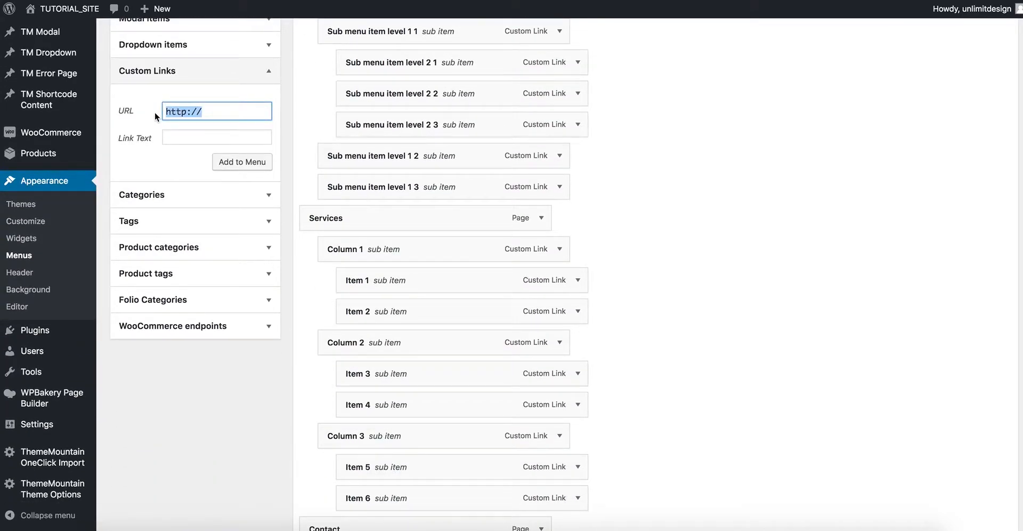
pyautogui.write('#')
pyautogui.press('Tab')
pyautogui.write('Column 4')
pyautogui.click(242, 161)
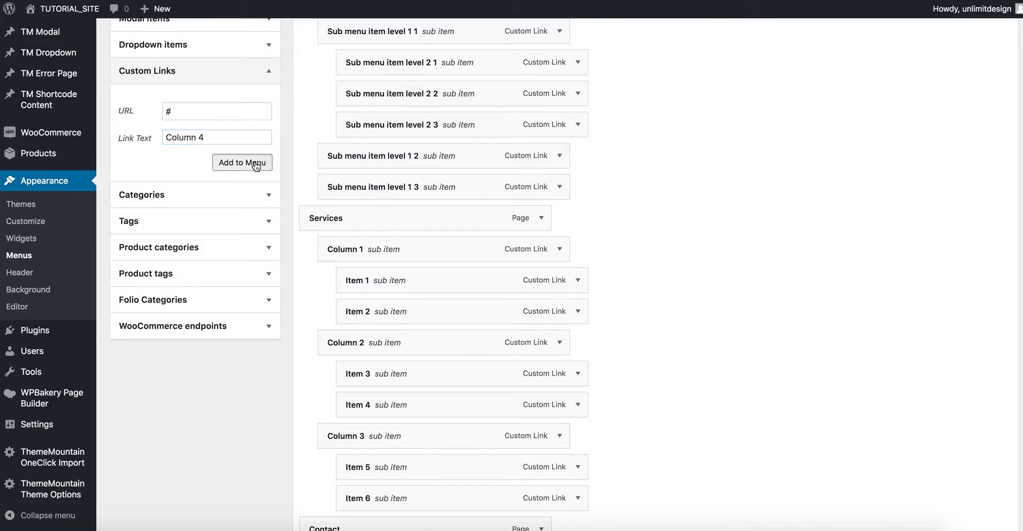
# Add two custom links named "Item 7" and "Item 8" with the URL # to the Main Menu
pyautogui.moveTo(221, 110); pyautogui.dragTo(164, 113)
pyautogui.write('#')
pyautogui.press('Tab')
pyautogui.write('Item 7')
pyautogui.click(249, 163)
pyautogui.click(152, 110)
pyautogui.write('$')
pyautogui.press('Tab')
pyautogui.write('Item 8')
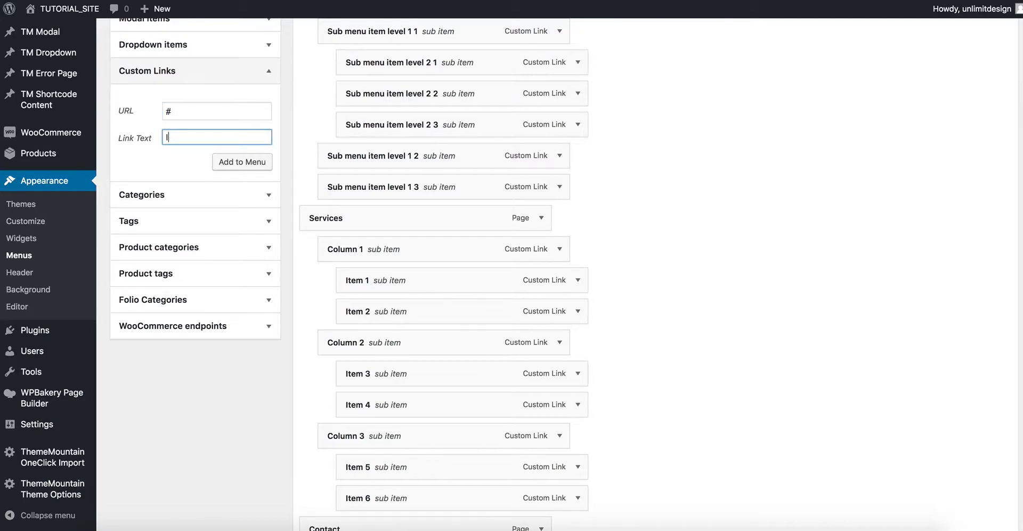
pyautogui.click(253, 161)
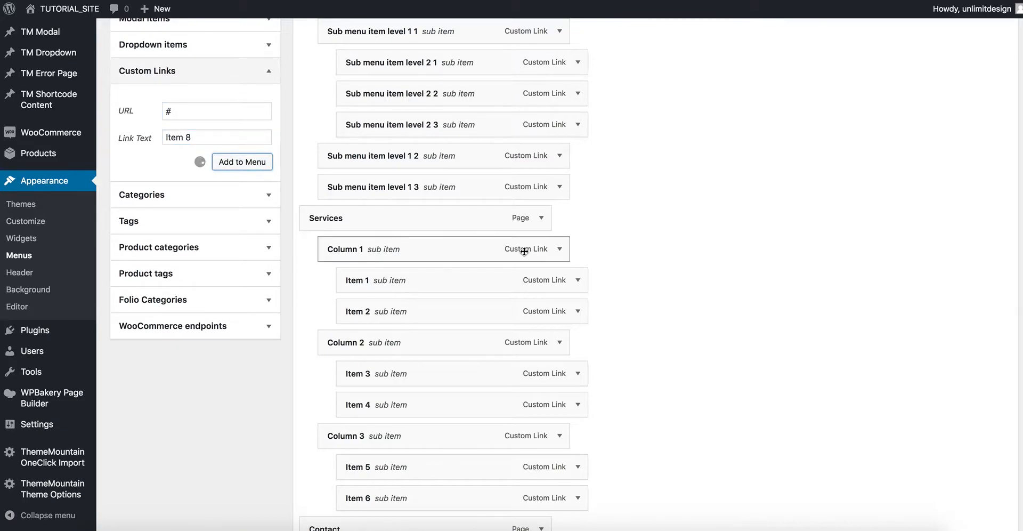
# Nest Column 4 under Services after Column 3's items, and place Items 7 and 8 beneath Column 4
pyautogui.scroll(-5, 643, 259)
pyautogui.moveTo(362, 351); pyautogui.dragTo(380, 352)
pyautogui.moveTo(367, 380); pyautogui.dragTo(400, 360)
# Set Column 1's CSS classes to "column width-3" and copy that class text
pyautogui.scroll(3, 366, 368)
pyautogui.scroll(1, 545, 286)
pyautogui.scroll(1, 546, 286)
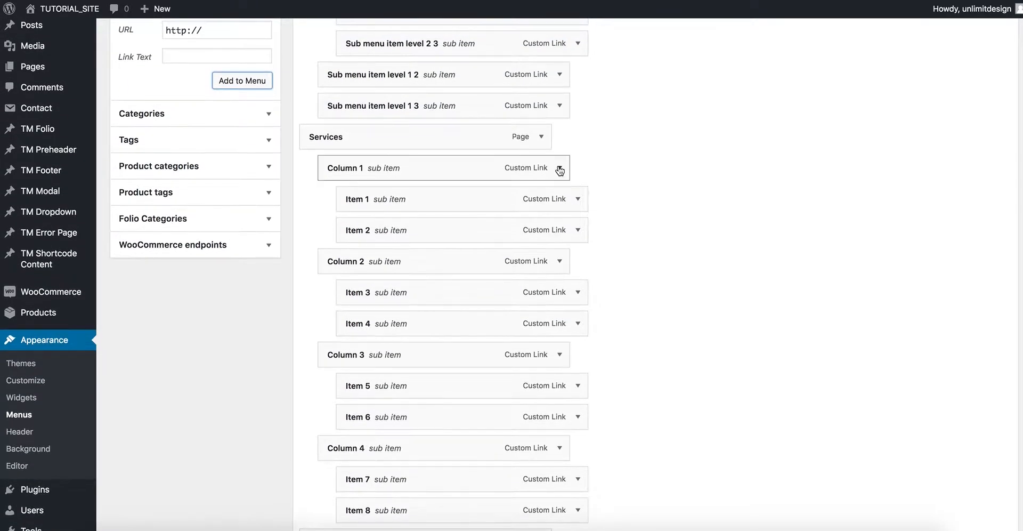
pyautogui.click(559, 167)
pyautogui.click(419, 274)
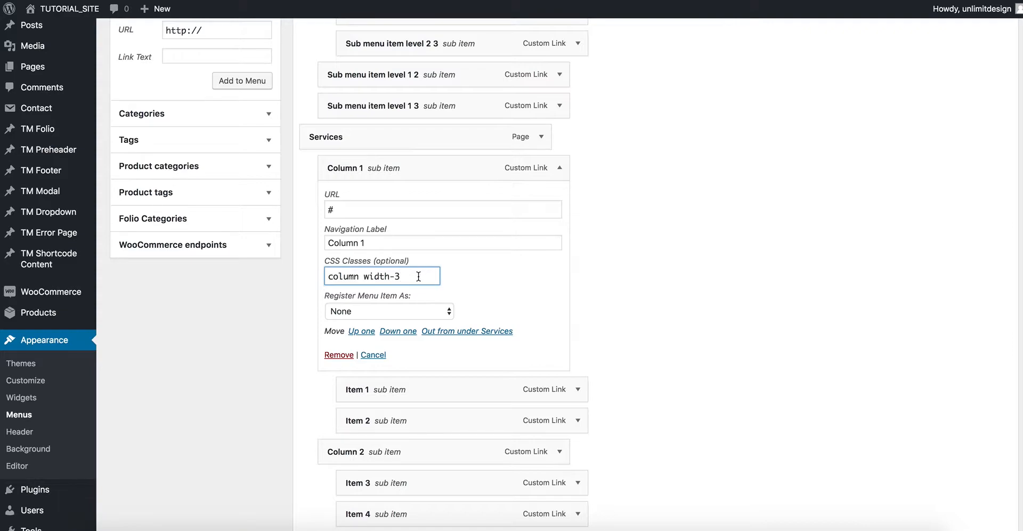
pyautogui.moveTo(418, 276); pyautogui.dragTo(322, 274)
pyautogui.hotkey('ctrl', 'c')
# Replace Column 2's CSS classes with the copied "column width-3"
pyautogui.scroll(-3, 571, 283)
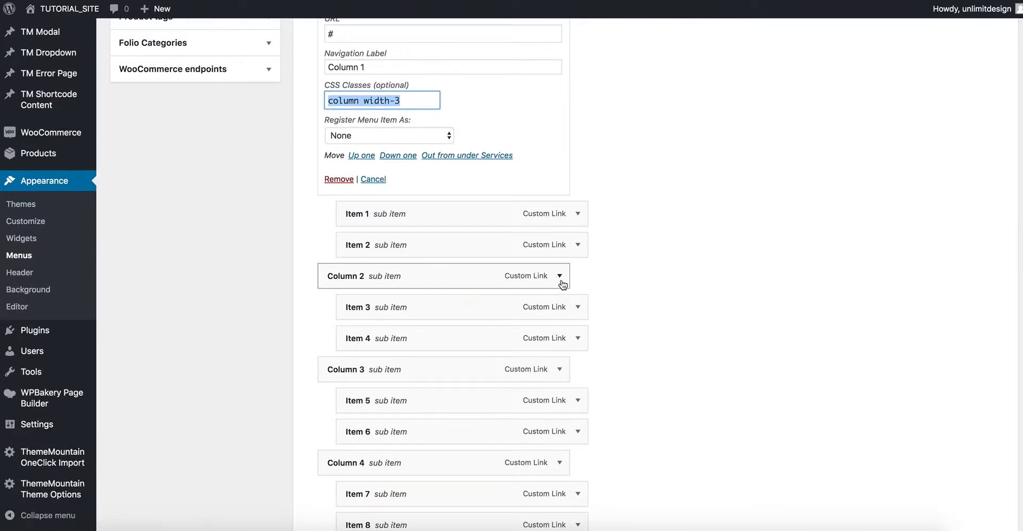
pyautogui.click(560, 275)
pyautogui.scroll(-2, 493, 242)
pyautogui.moveTo(429, 302); pyautogui.dragTo(377, 304)
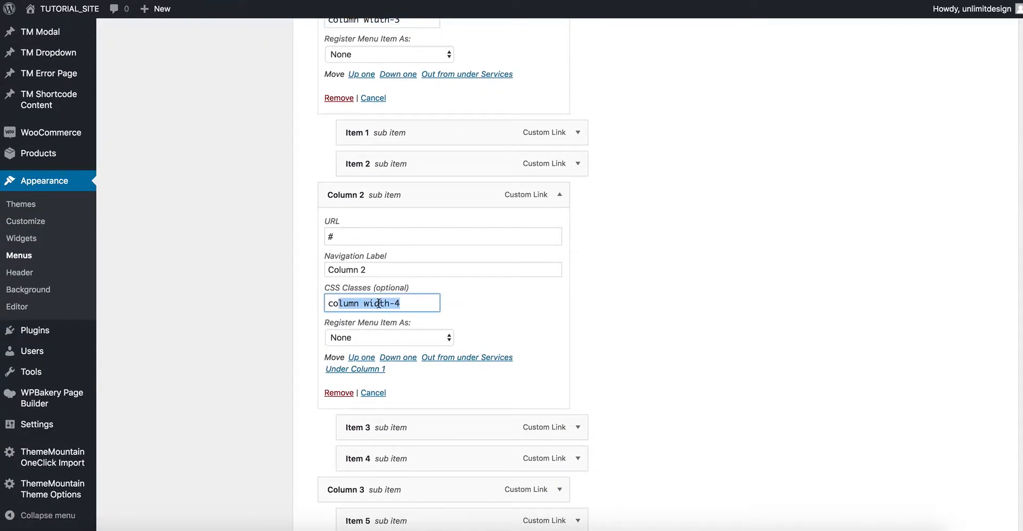
pyautogui.hotkey('ctrl', 'v')
# Replace Column 3's CSS classes with the copied "column width-3"
pyautogui.scroll(-3, 534, 296)
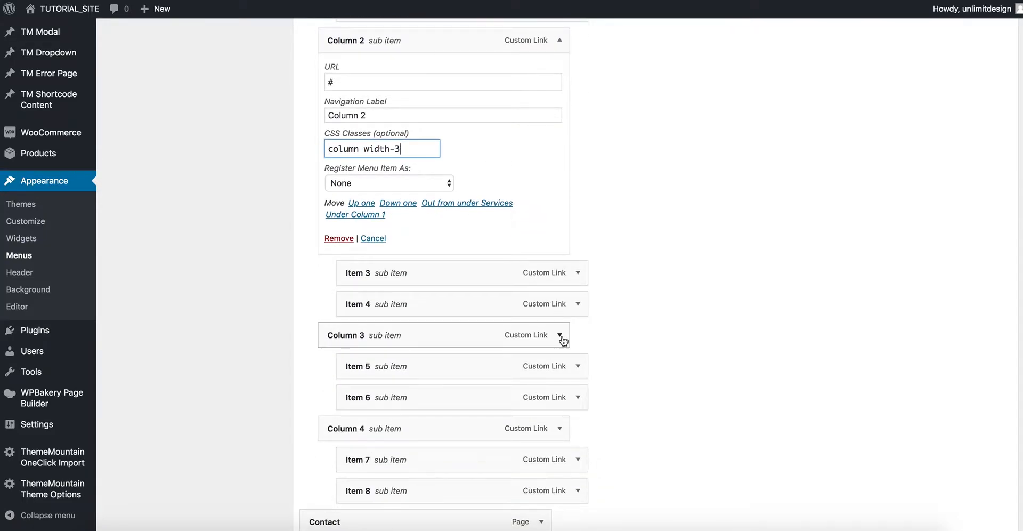
pyautogui.click(559, 334)
pyautogui.scroll(-2, 485, 261)
pyautogui.moveTo(421, 350); pyautogui.dragTo(322, 352)
pyautogui.hotkey('ctrl', 'v')
# Give Column 4 the copied CSS classes "column width-3"
pyautogui.scroll(-5, 536, 332)
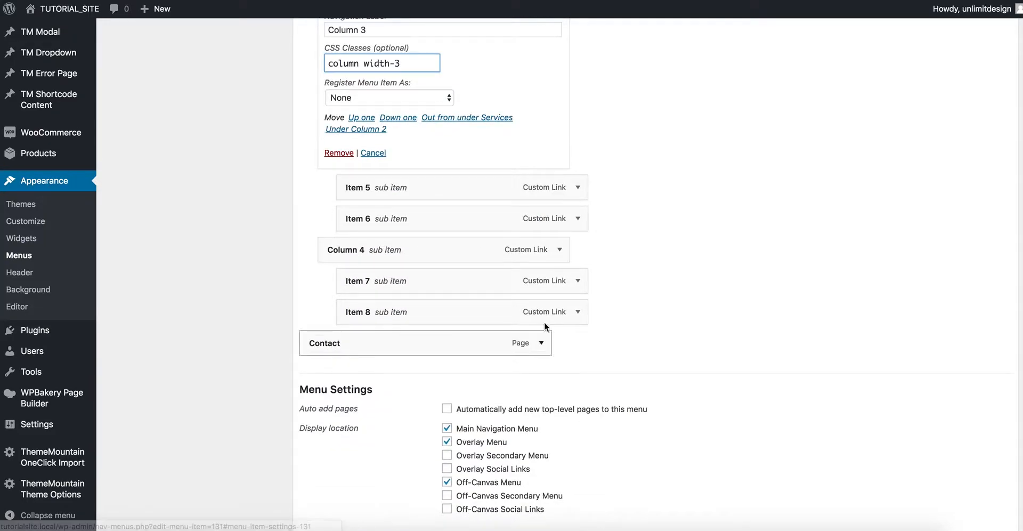
pyautogui.click(561, 251)
pyautogui.click(410, 357)
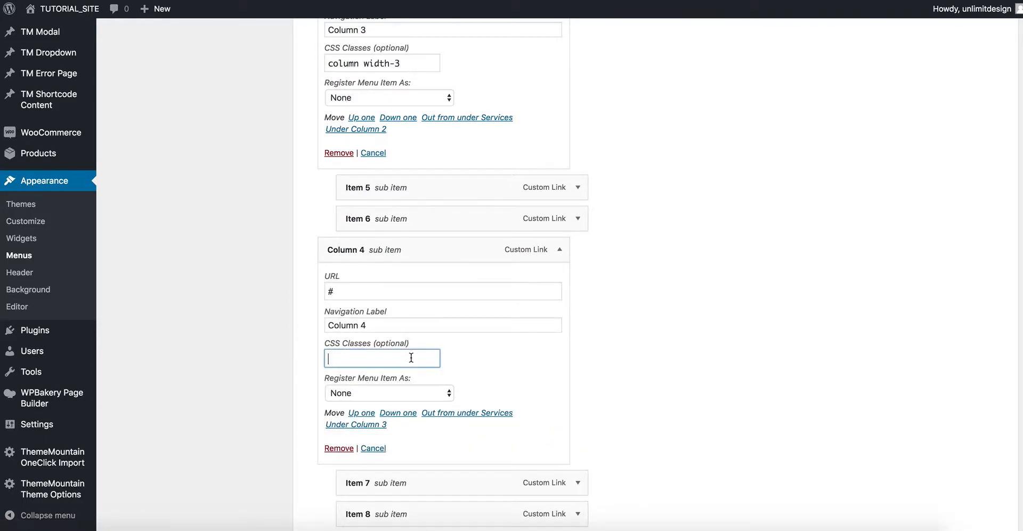
# Save the Main Menu and display the Services mega menu on the live site
pyautogui.scroll(20, 836, 261)
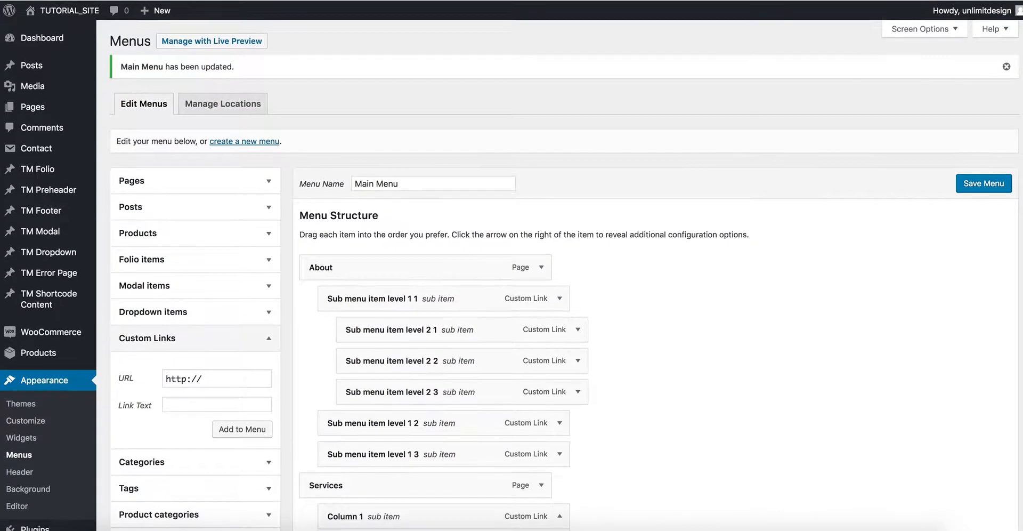
pyautogui.click(983, 183)
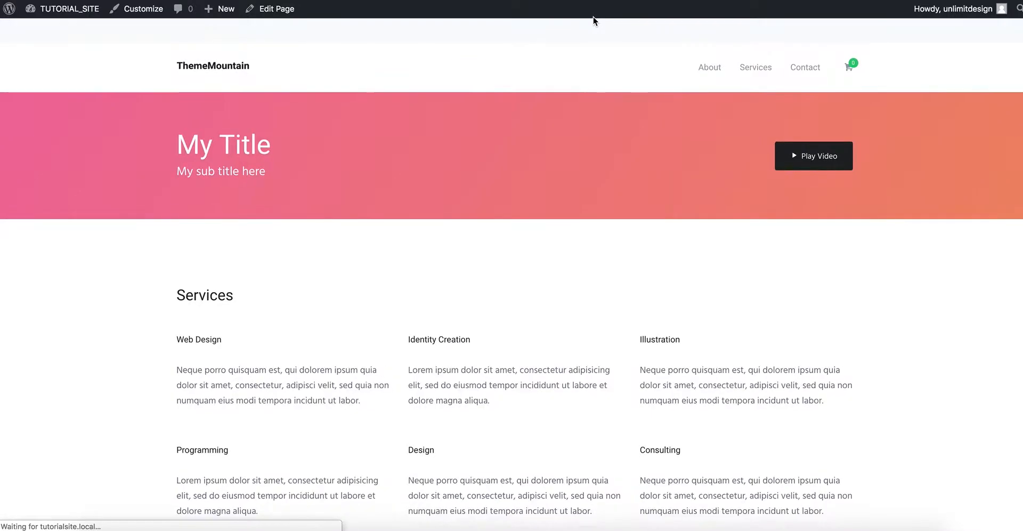
pyautogui.moveTo(756, 68)
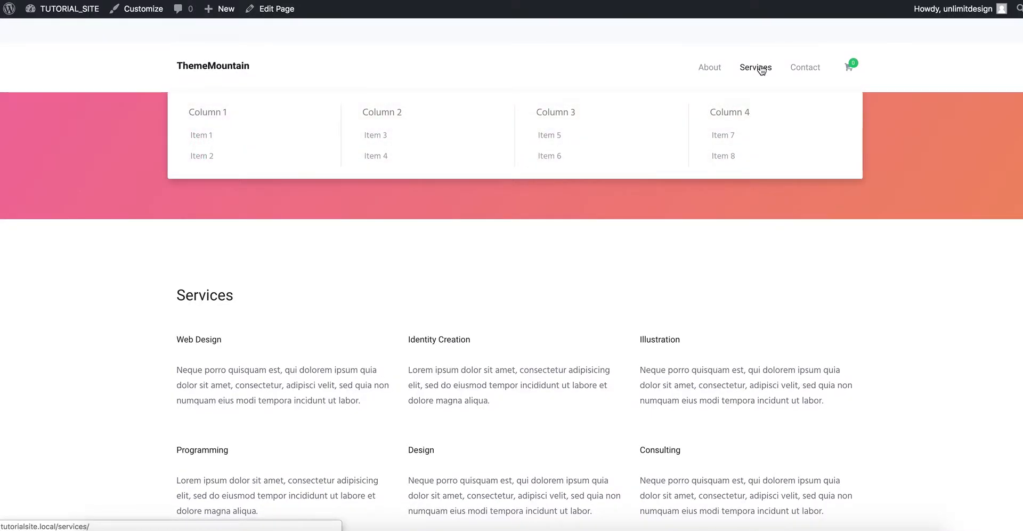